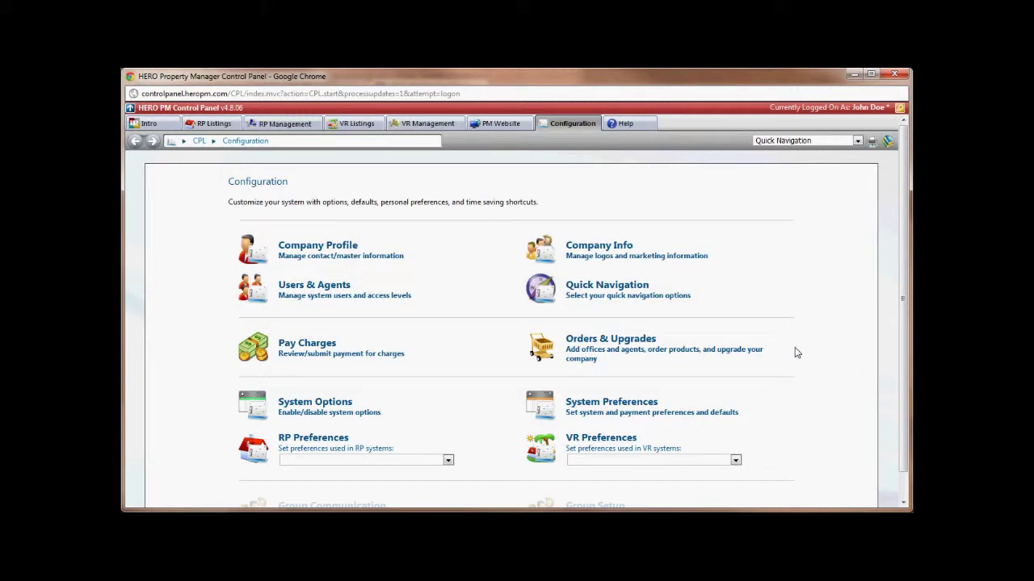
Step: Read the system preferences note on the company-wide PROMAS Manager ID, then dismiss it
left_click(627, 396)
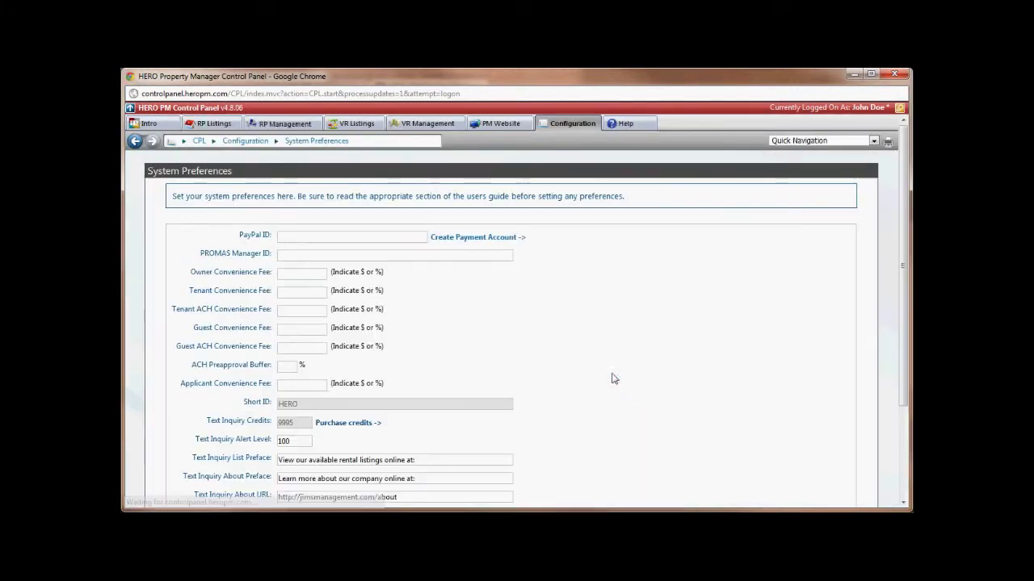
left_click(417, 255)
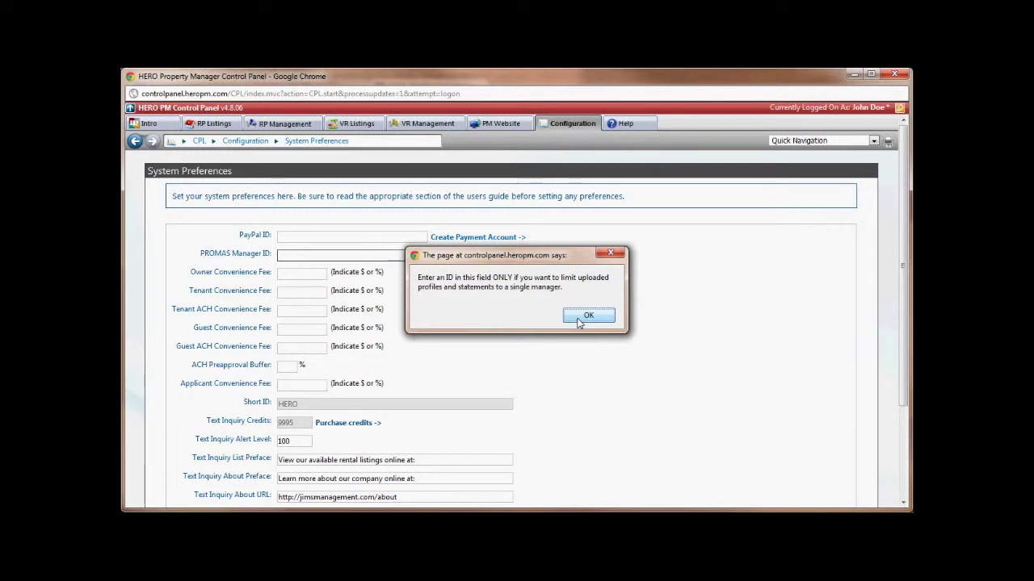
left_click(579, 317)
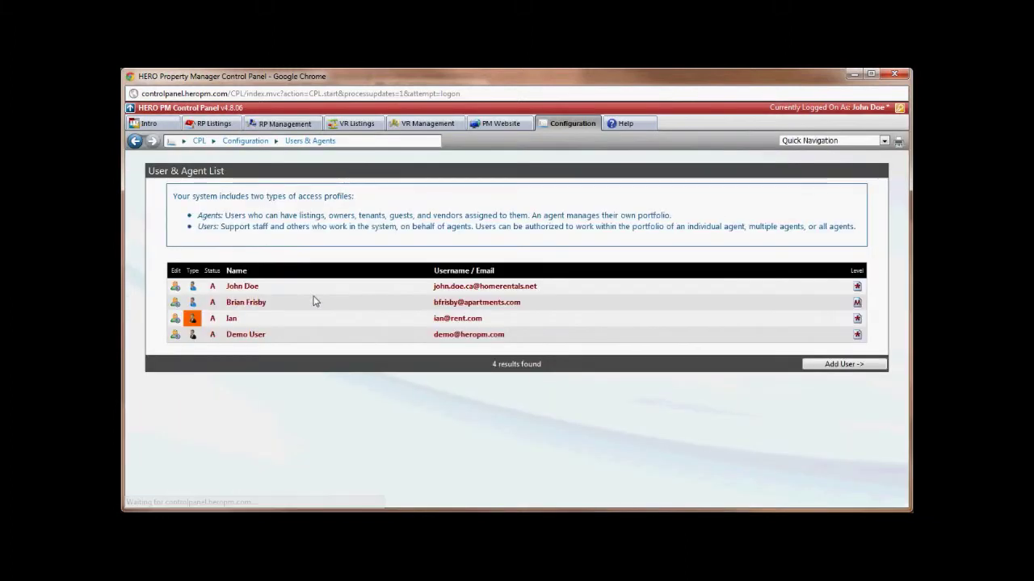
Step: Open Ian's user profile and read its per-user PROMAS Manager ID note
left_click(175, 321)
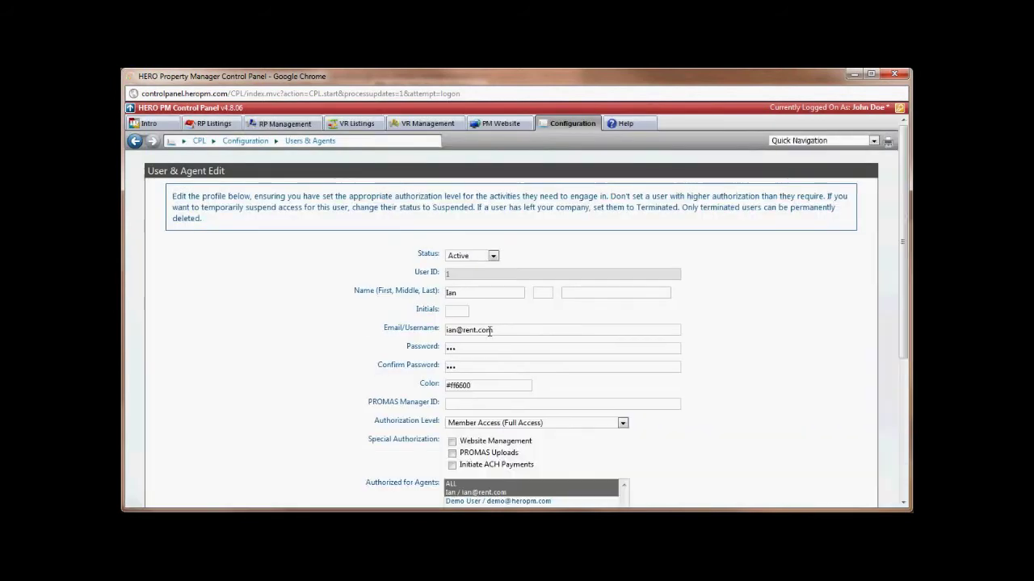
left_click(482, 399)
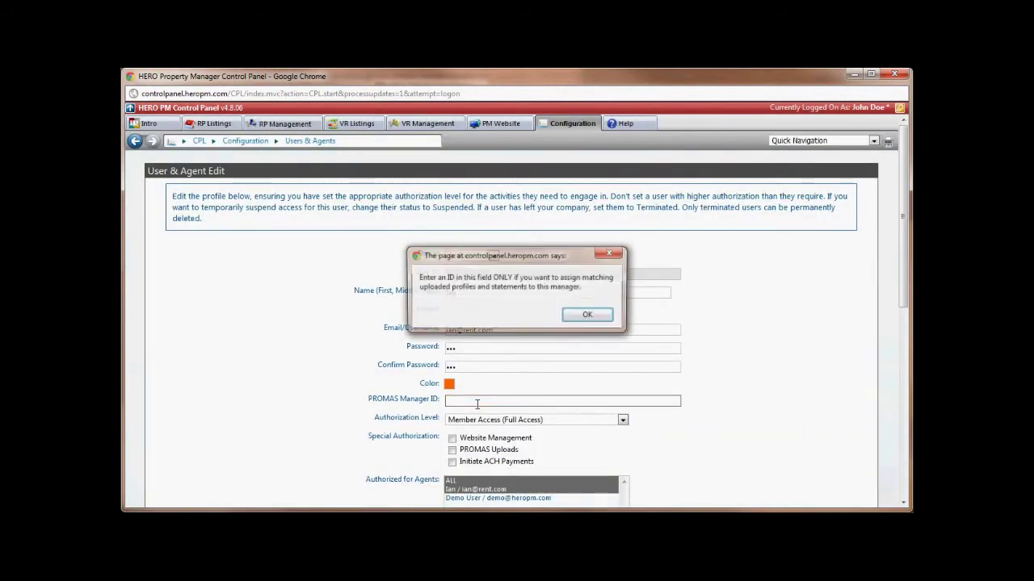
left_click(588, 315)
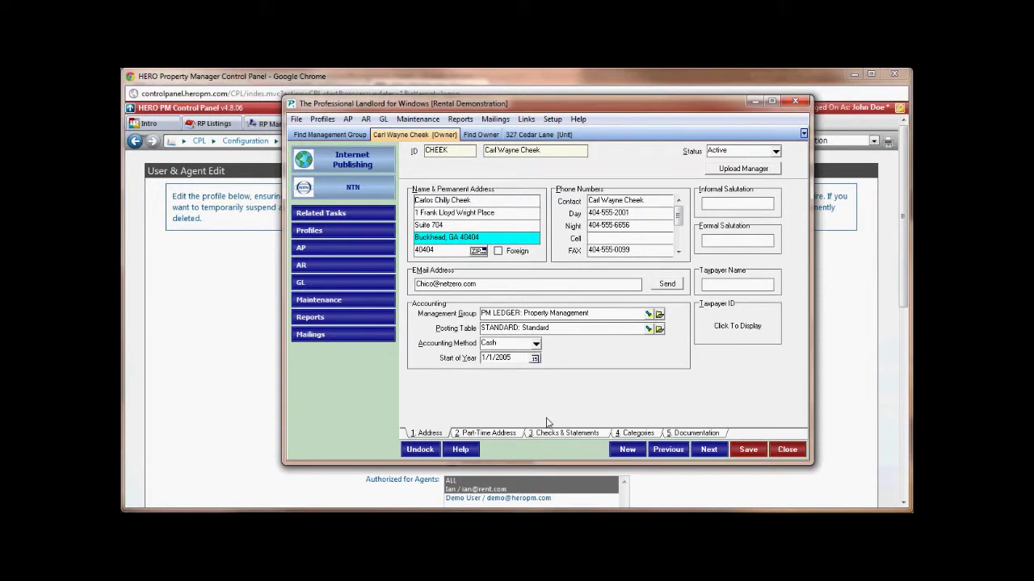
Step: Show the owner's 2 Part-Time Address tab and highlight the ID in the Manager field
left_click(494, 434)
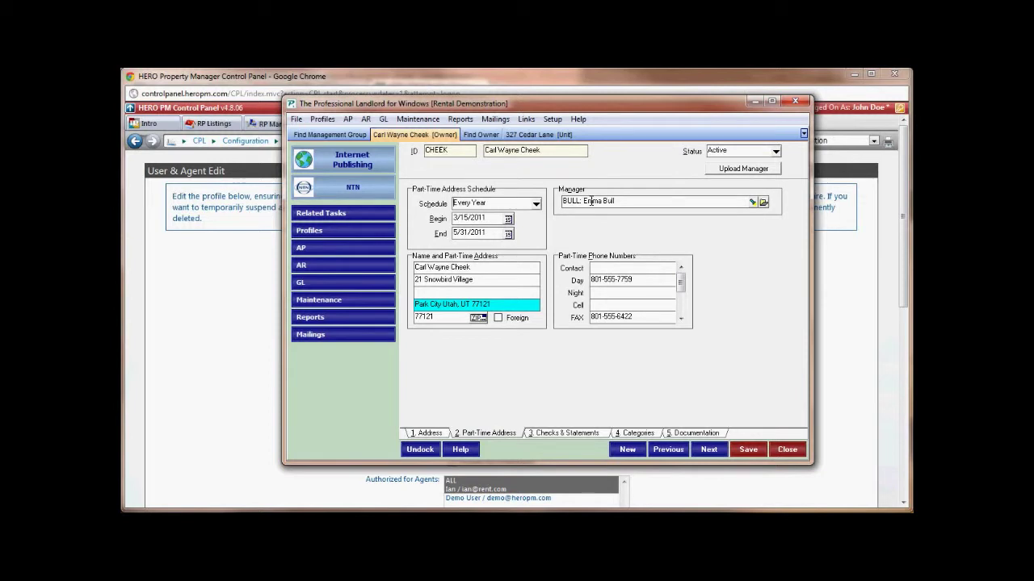
left_click_drag(580, 201, 561, 201)
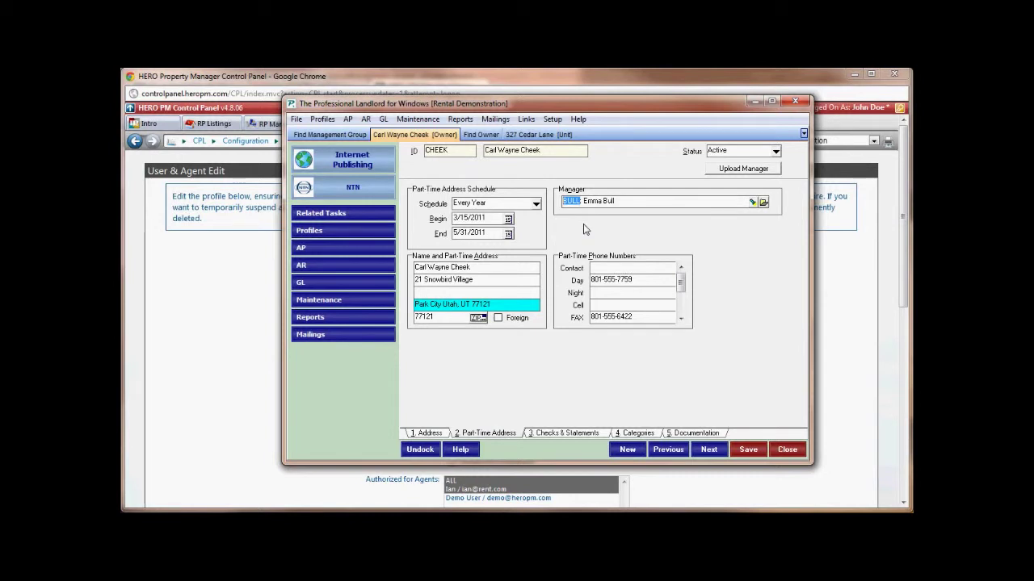
left_click(519, 135)
left_click(622, 244)
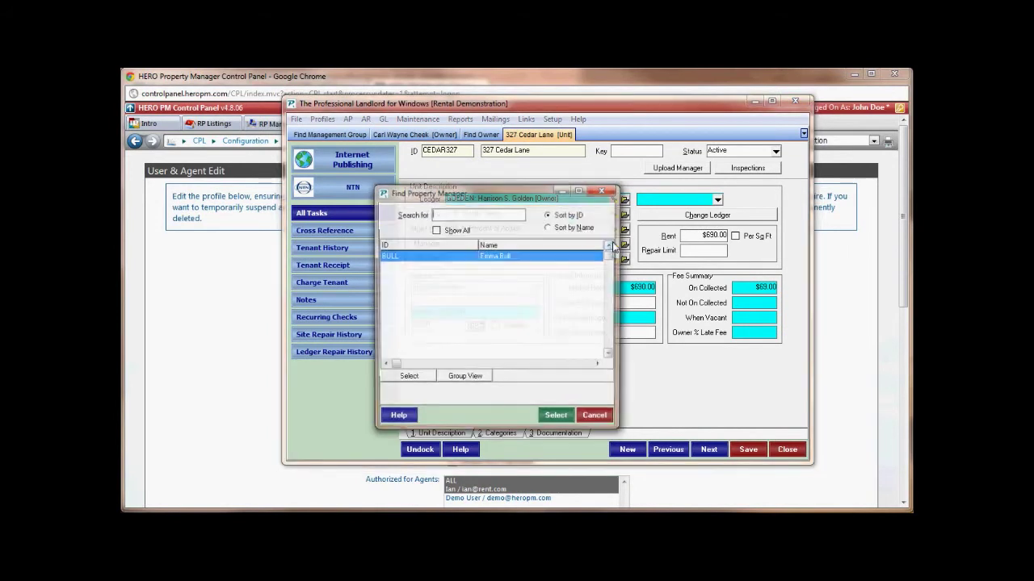
double_click(394, 257)
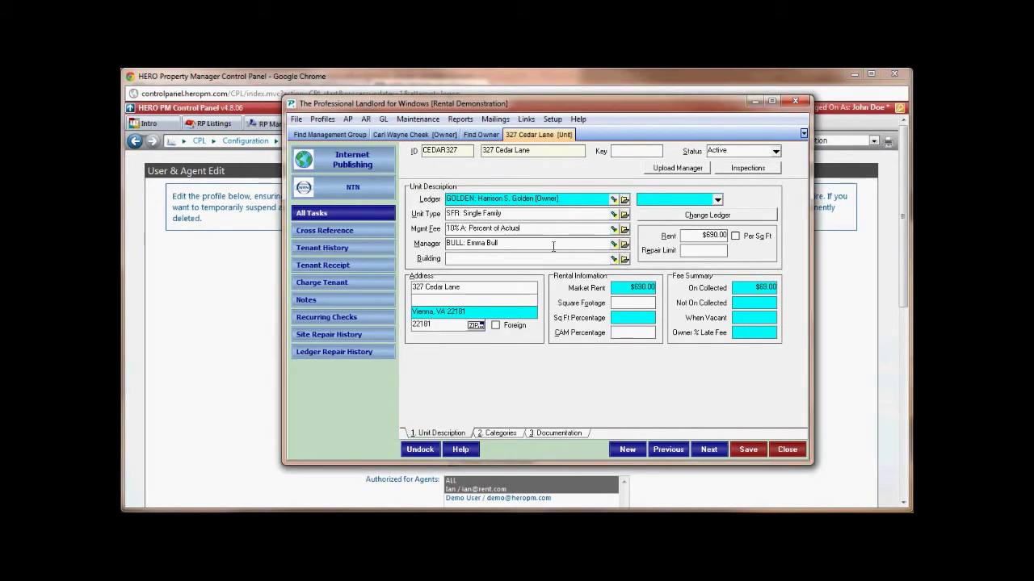